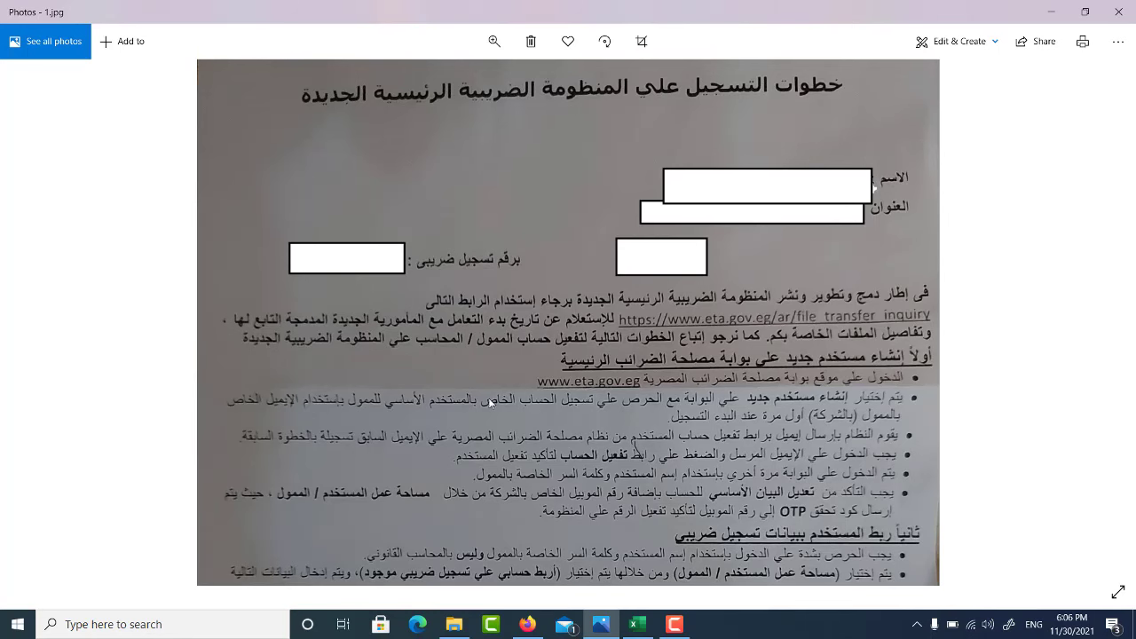
- Read the tax authority's registration instructions in the letter image, from creating a new user to the activation codes section
scroll(677, 373, down, 1)
scroll(676, 372, down, 1)
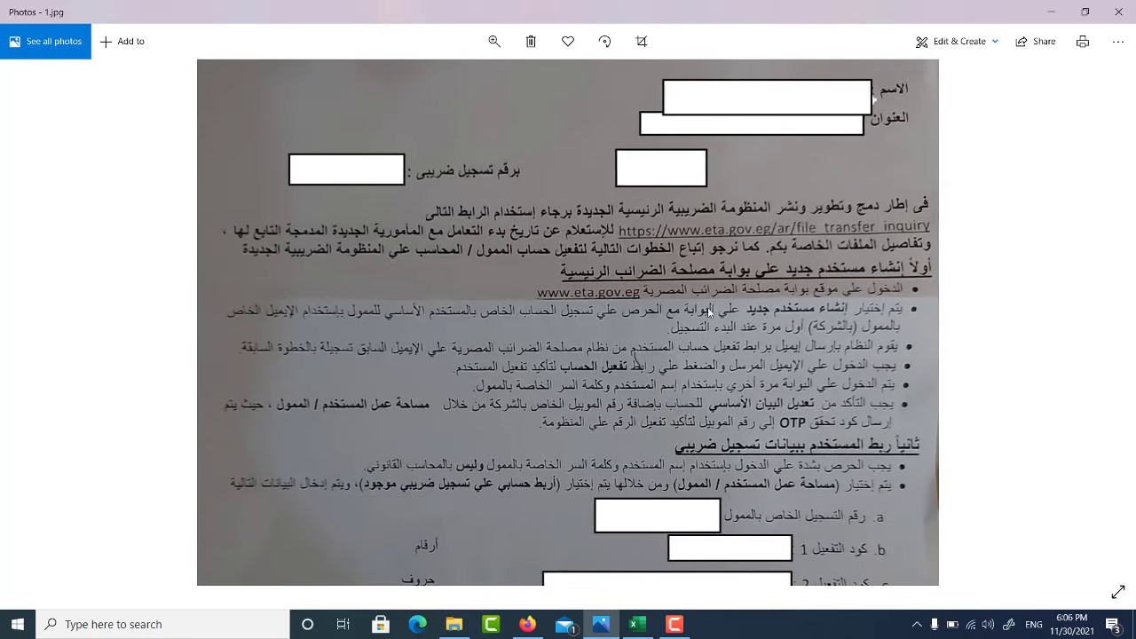
scroll(665, 267, up, 2)
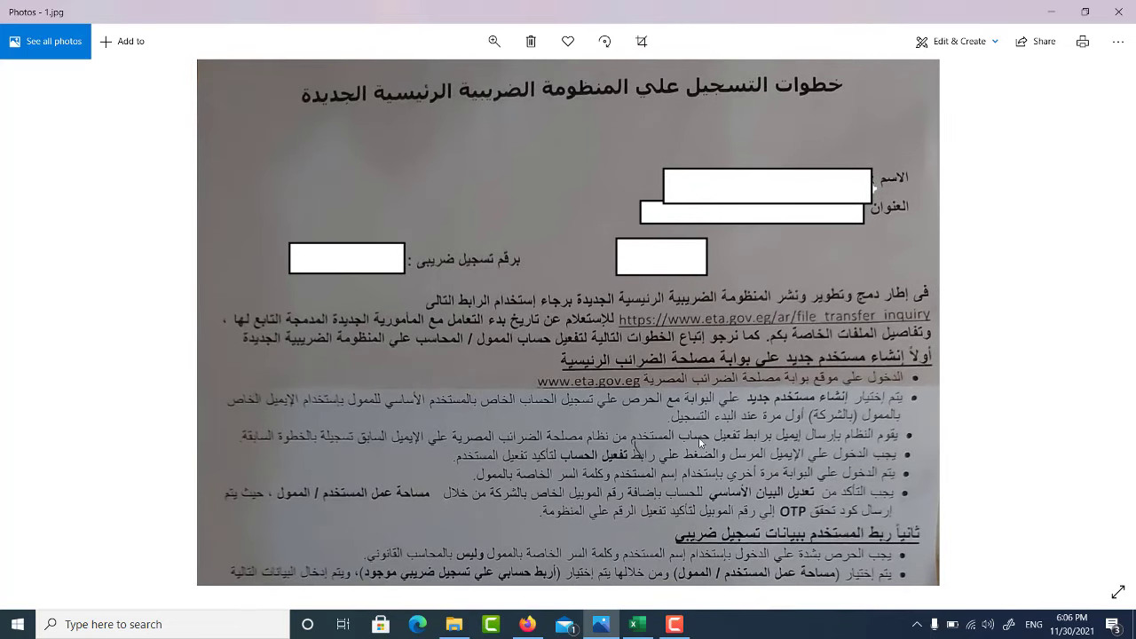
scroll(697, 388, down, 6)
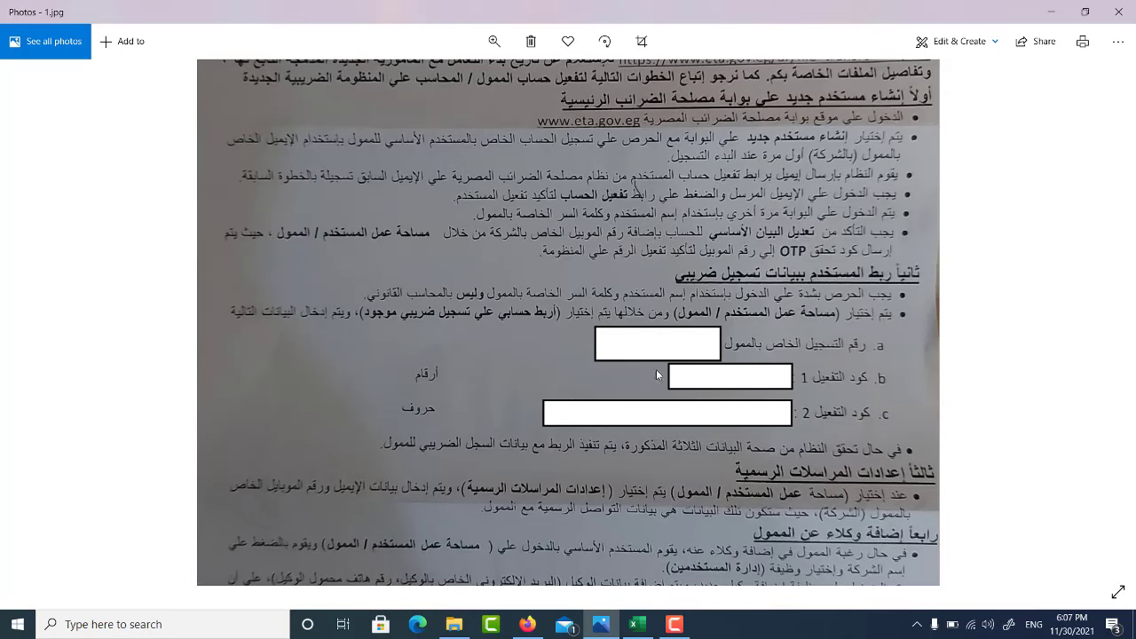
- Switch to Firefox, open the taxpayer portal (بوابة الممول) from the tax authority's homepage and start registering a new user
click(529, 625)
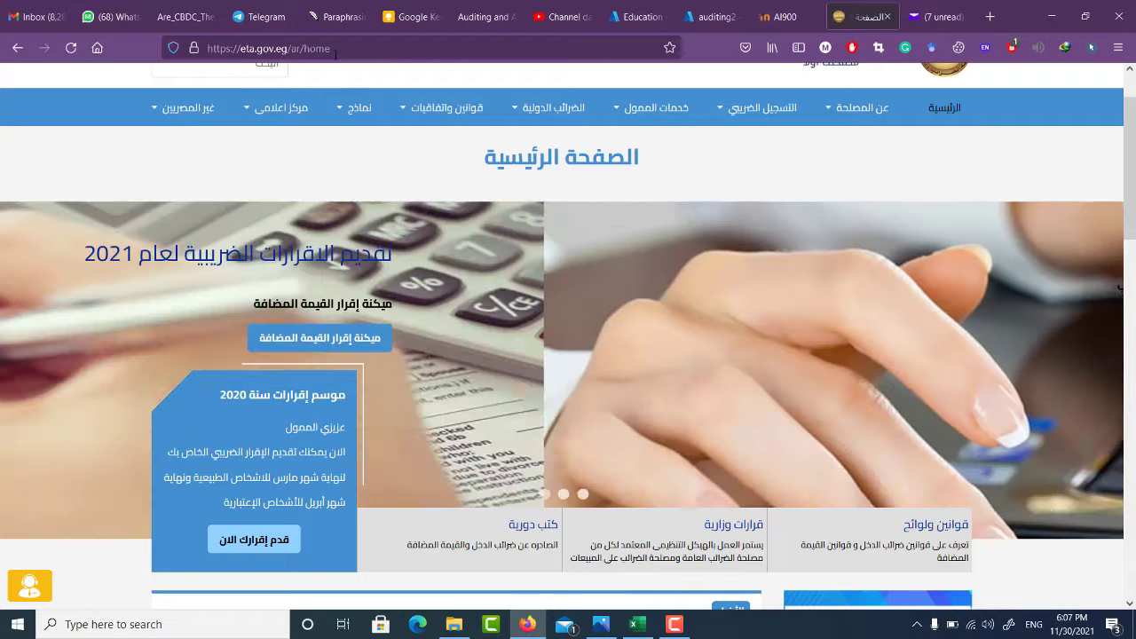
scroll(387, 168, up, 2)
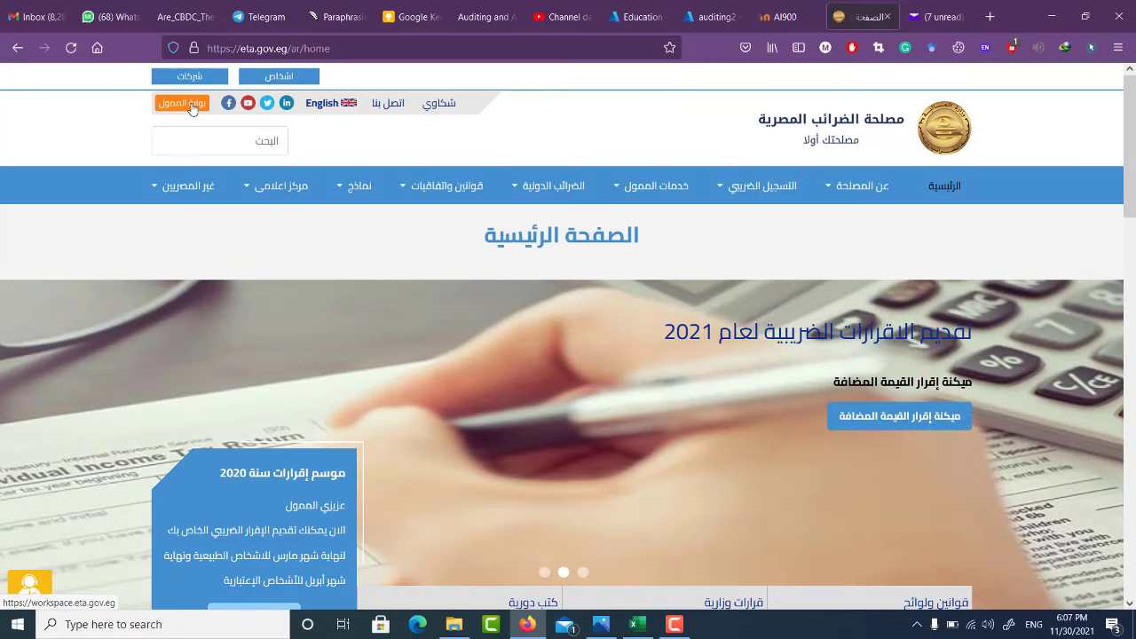
click(191, 107)
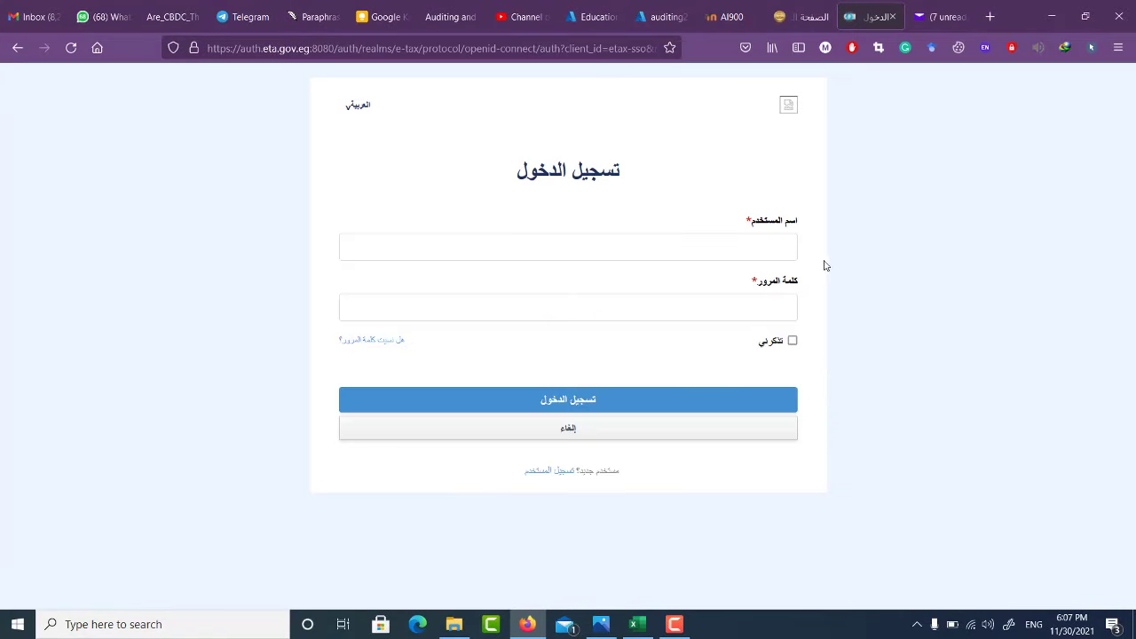
click(544, 479)
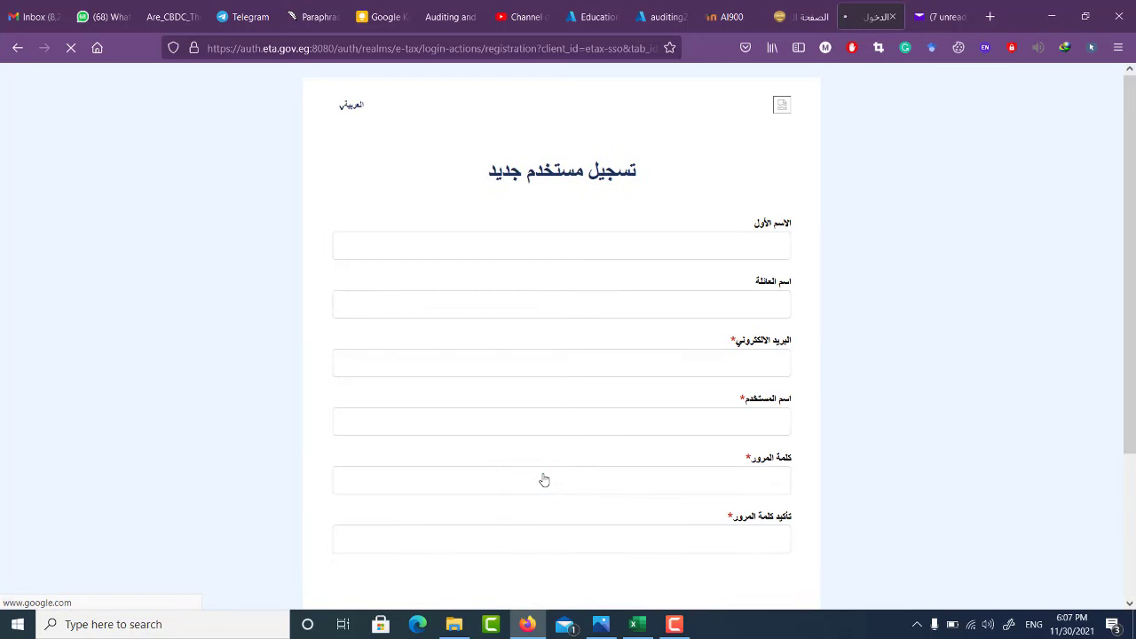
click(759, 249)
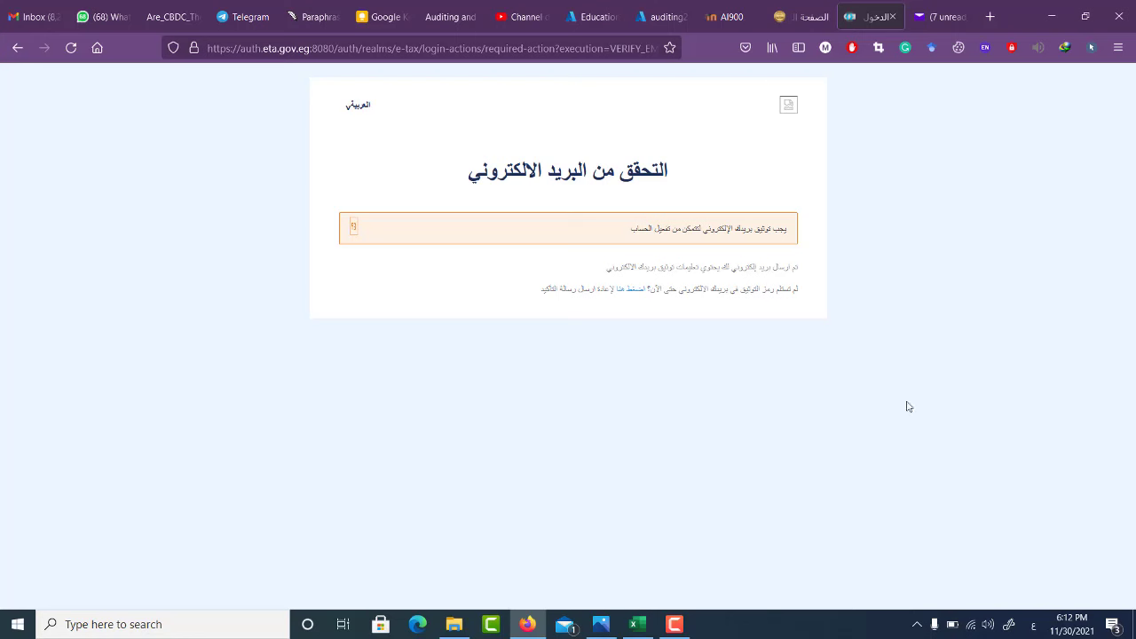
- Read the email verification notice and verify the new account through the link in the Egyptian Taxation System message in Yahoo Mail
drag(801, 275, 589, 274)
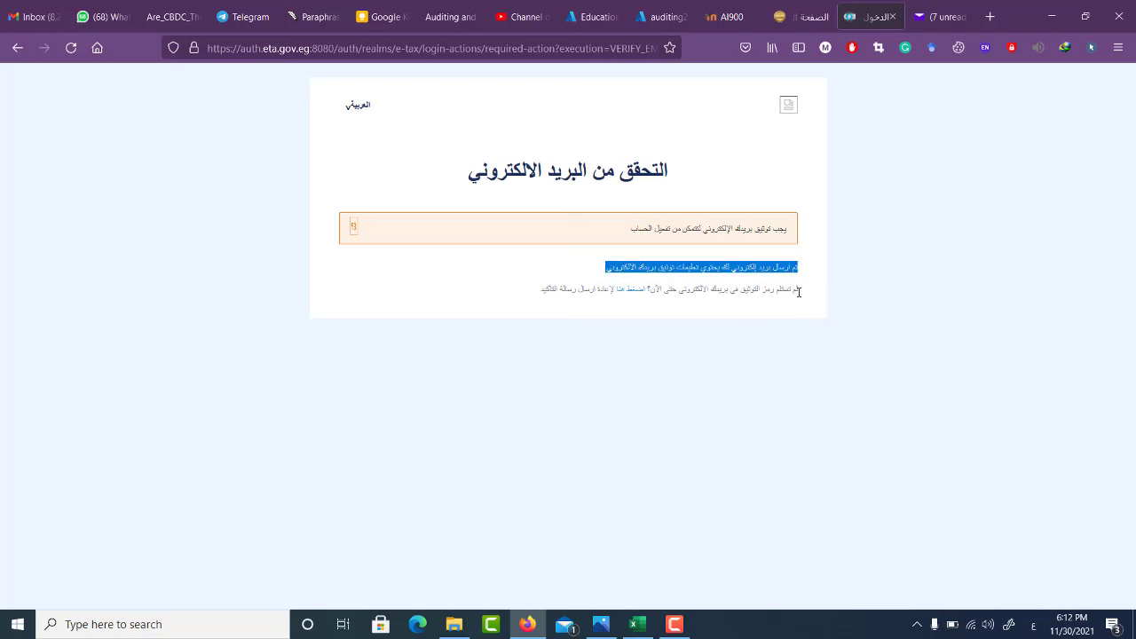
drag(803, 293, 535, 304)
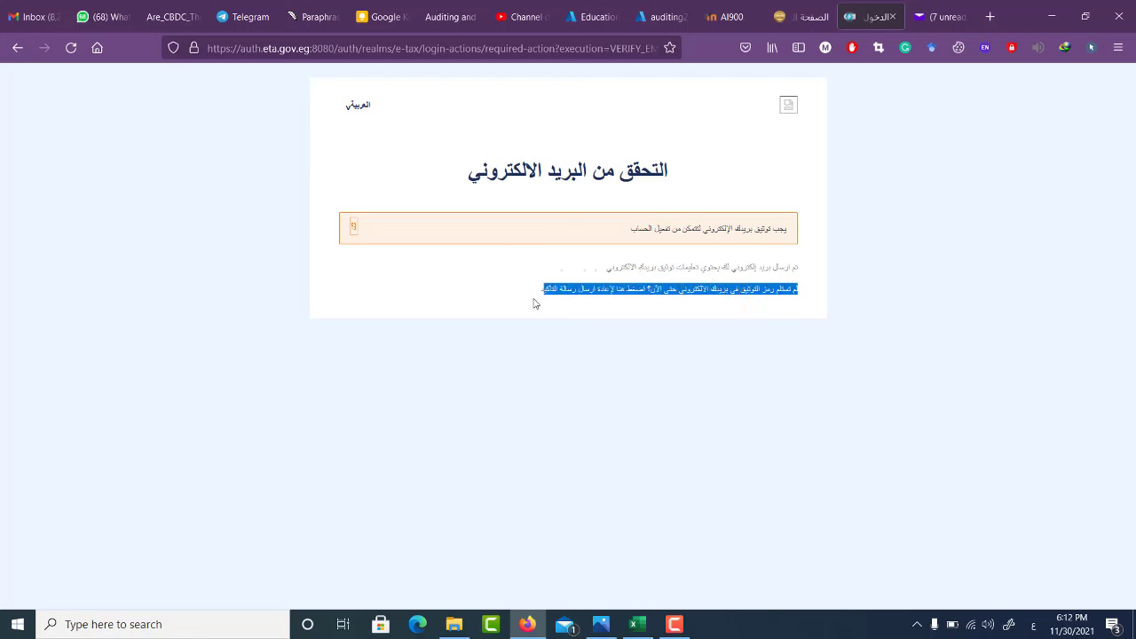
click(596, 364)
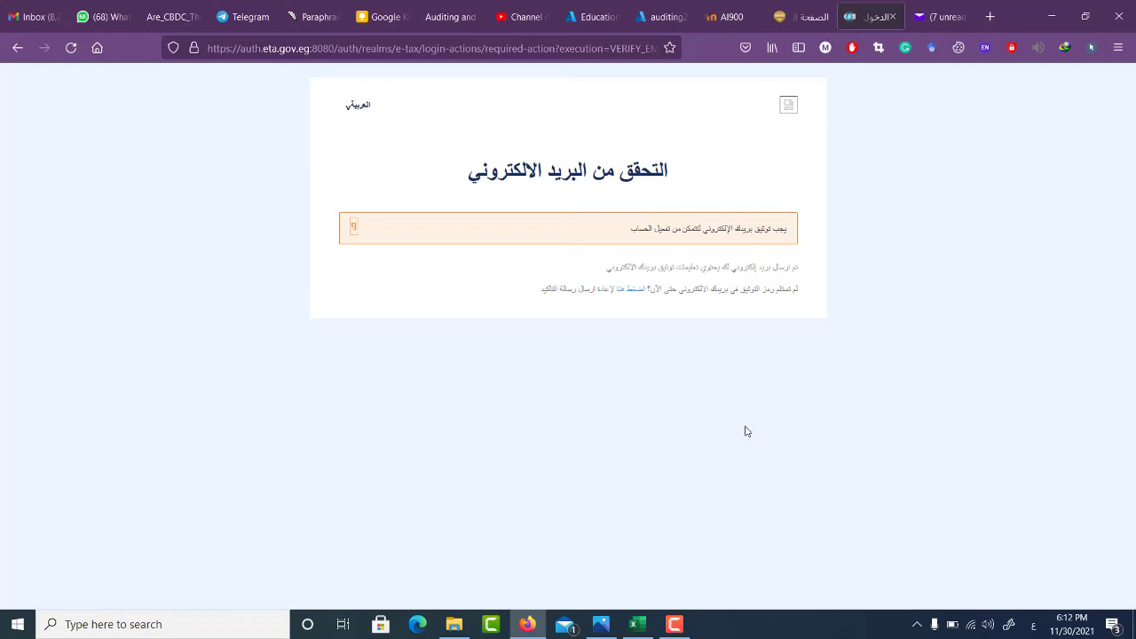
key(ctrl+Tab)
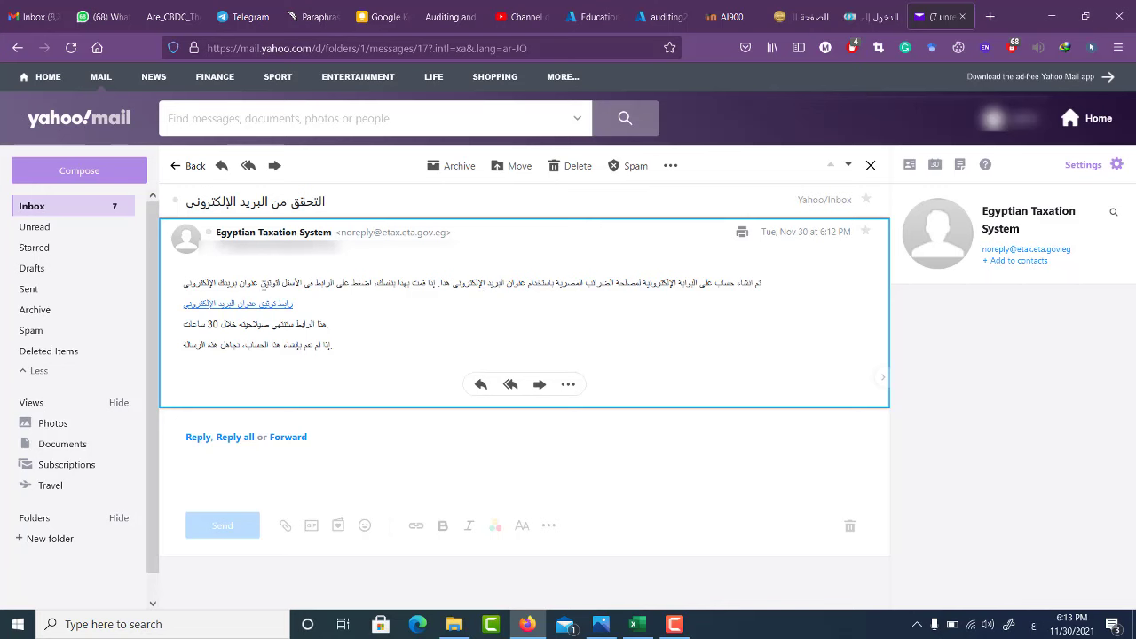
click(215, 306)
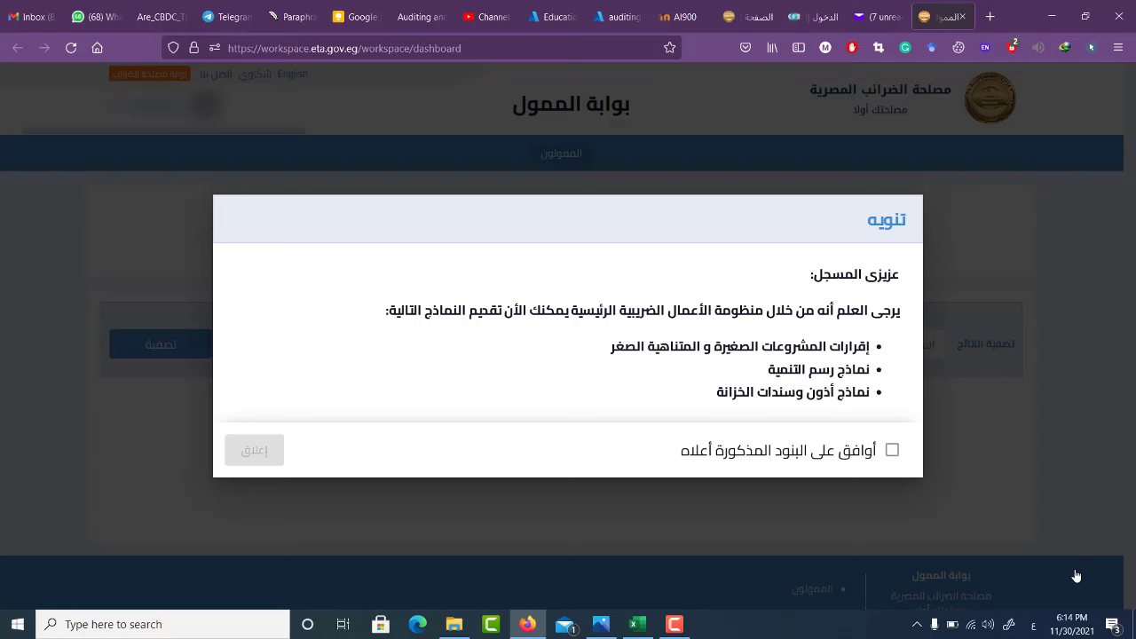
- Agree to the terms in the portal's notice (تنويه) and close it
click(892, 450)
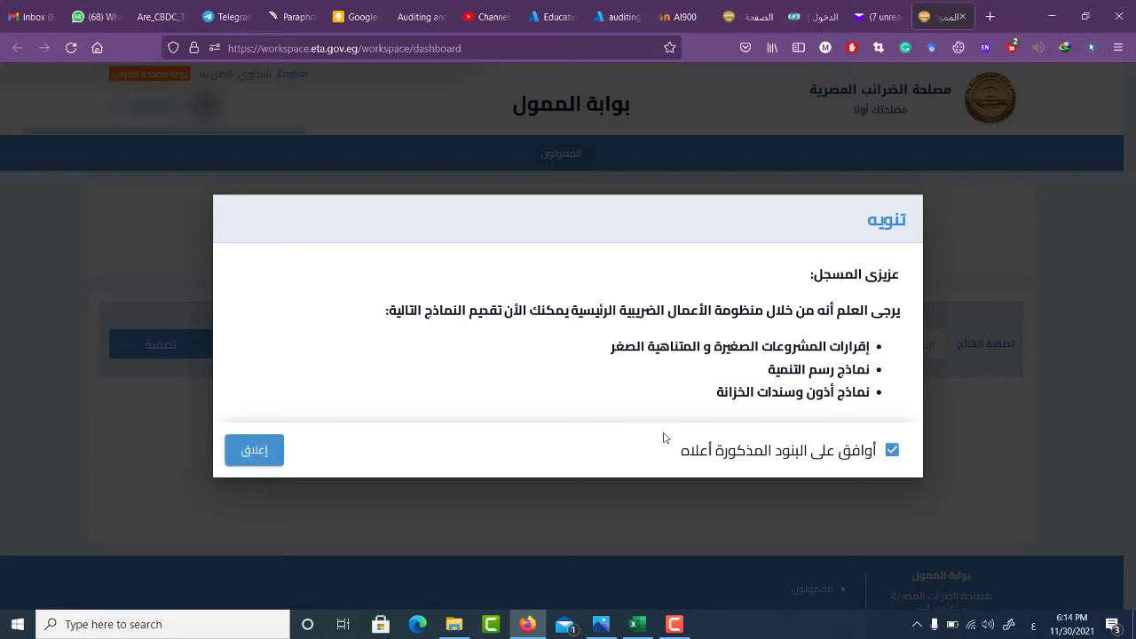
click(892, 450)
click(892, 450)
click(252, 450)
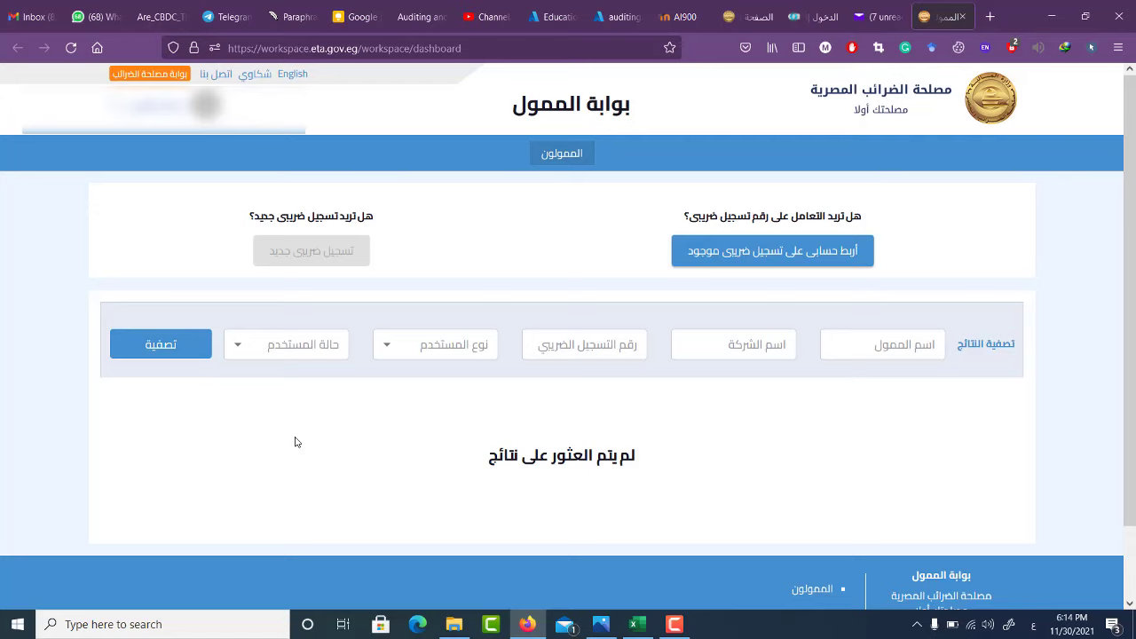
- Try to link the account to an existing tax registration and follow the warning's link to the official correspondence settings
scroll(297, 441, down, 2)
scroll(297, 441, up, 2)
click(750, 251)
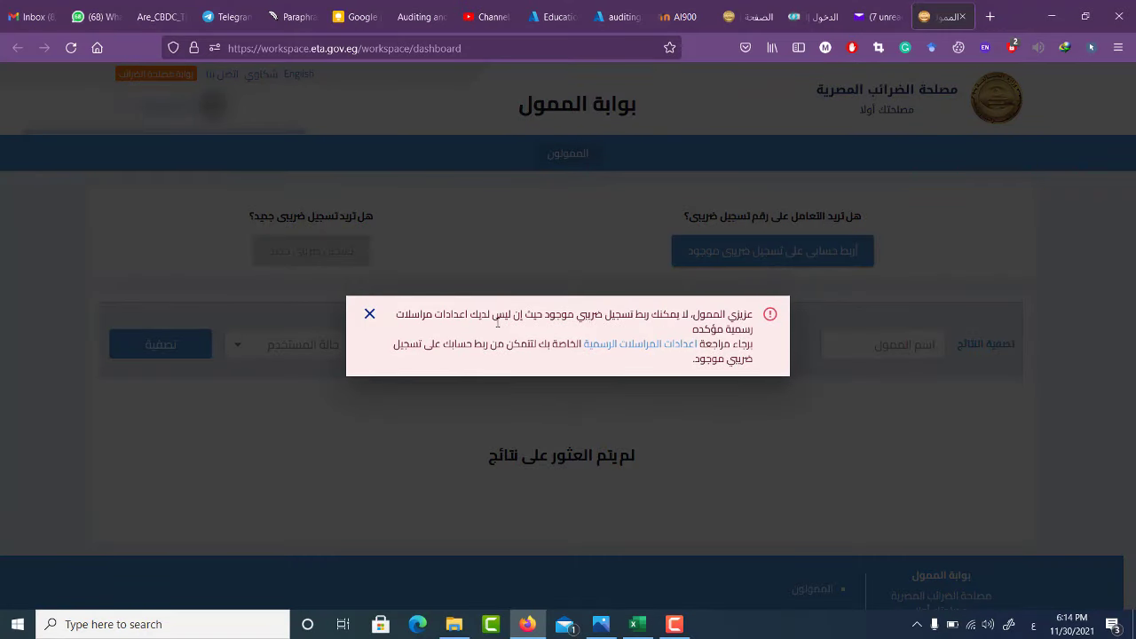
click(646, 352)
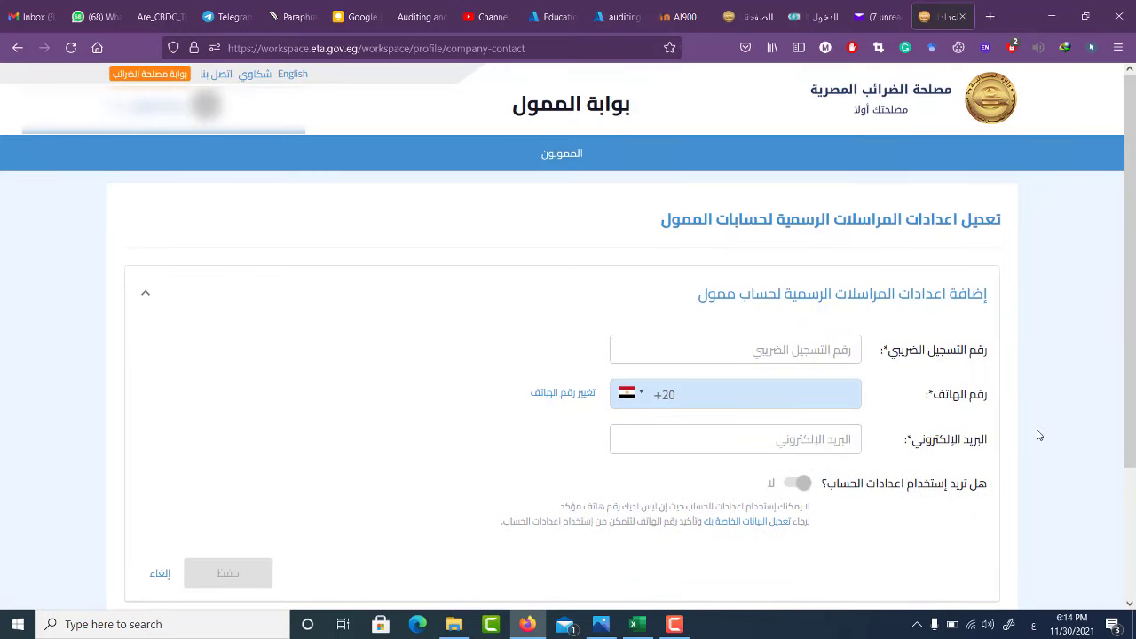
- Save official correspondence settings for the taxpayer account with its tax registration number, phone number and email address
scroll(1030, 467, down, 2)
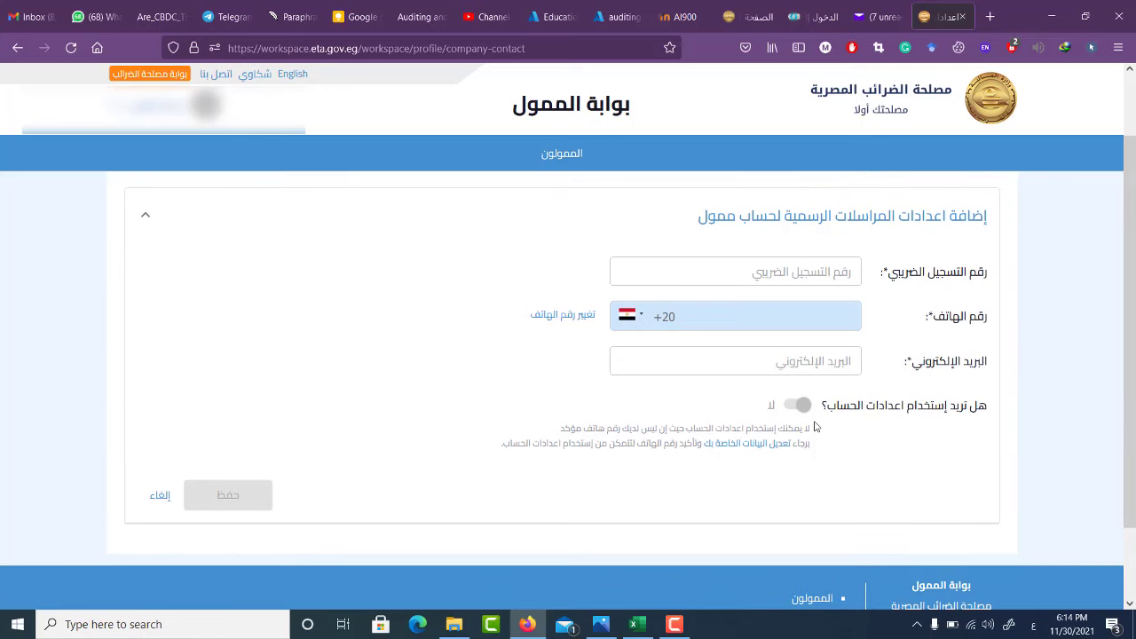
scroll(988, 441, up, 2)
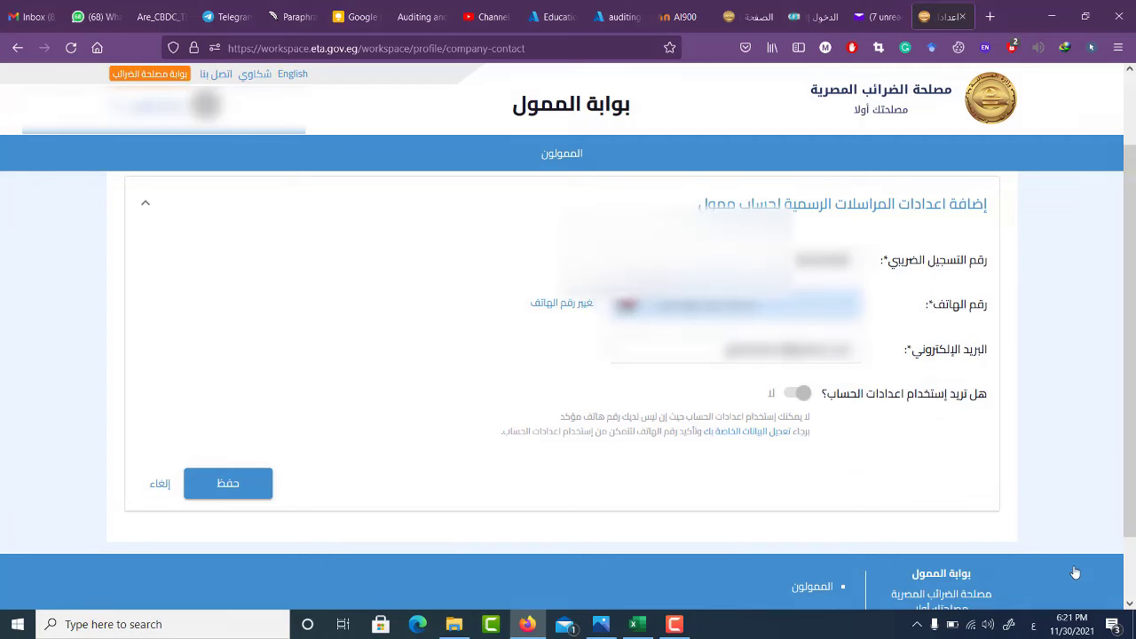
click(228, 483)
drag(951, 254, 786, 254)
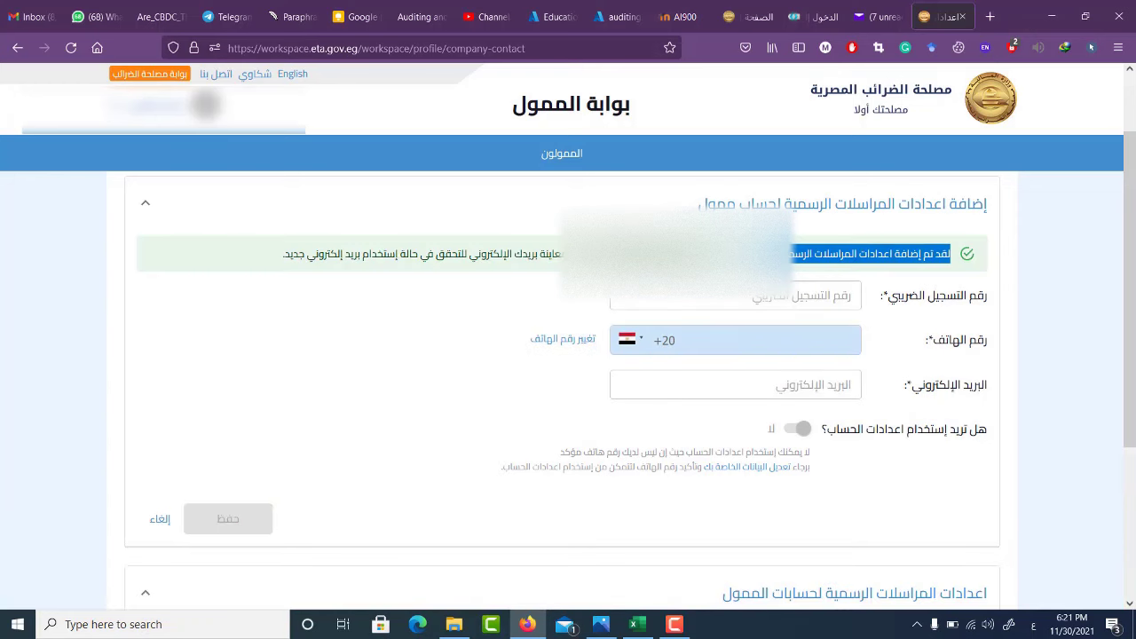
drag(554, 257, 260, 273)
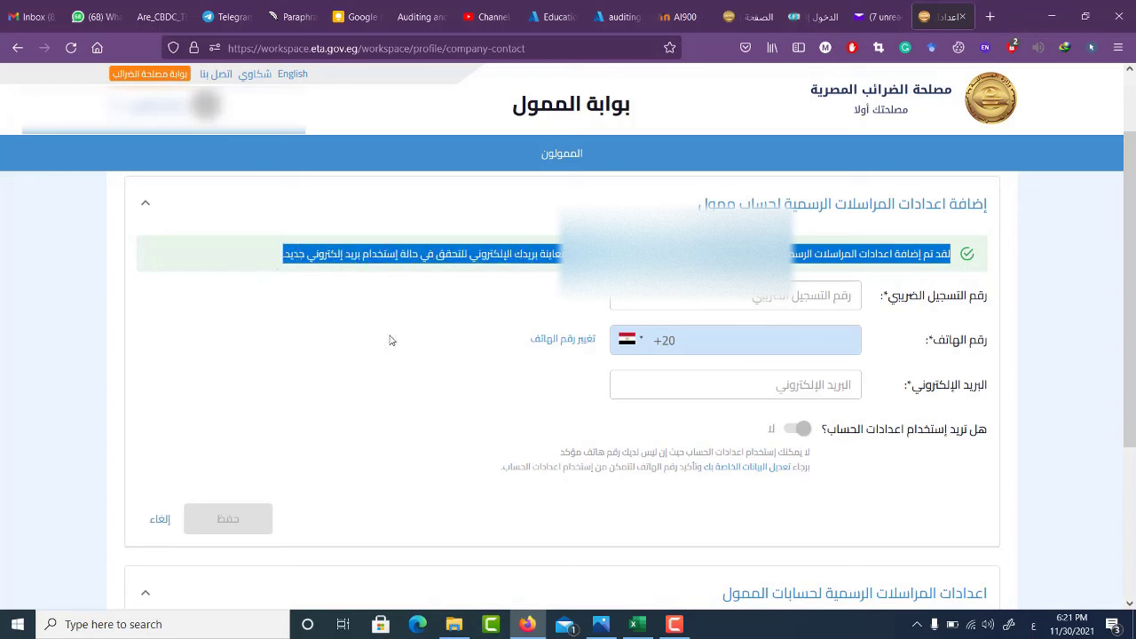
click(342, 343)
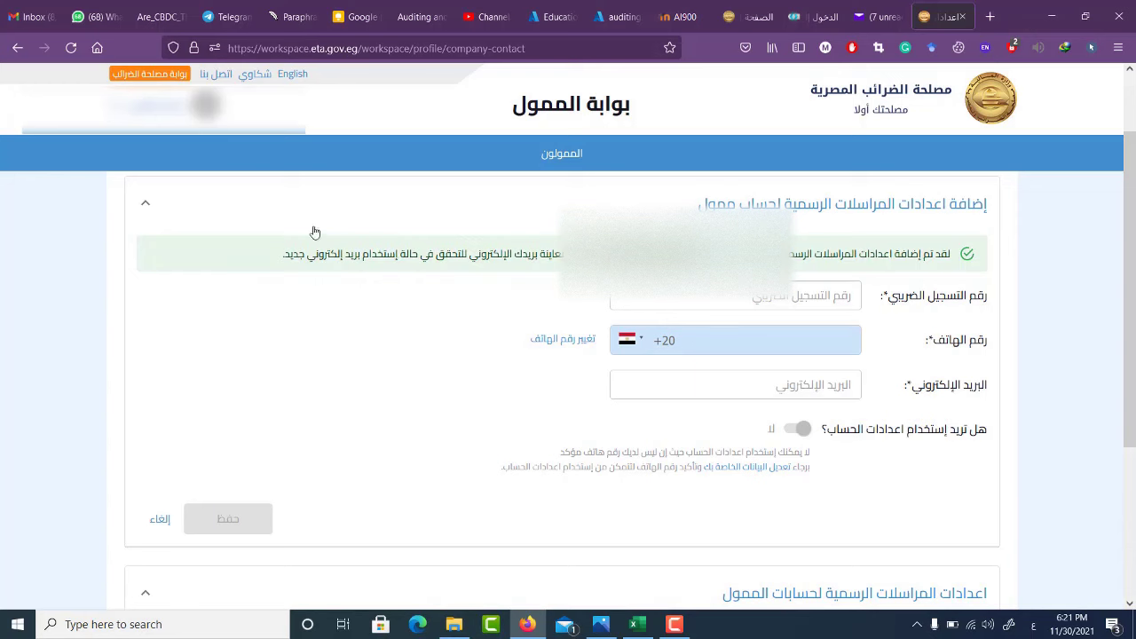
- Return to the taxpayers list (قائمة الممولين) and verify the company email through the link in the ETA message in Yahoo Mail
click(146, 107)
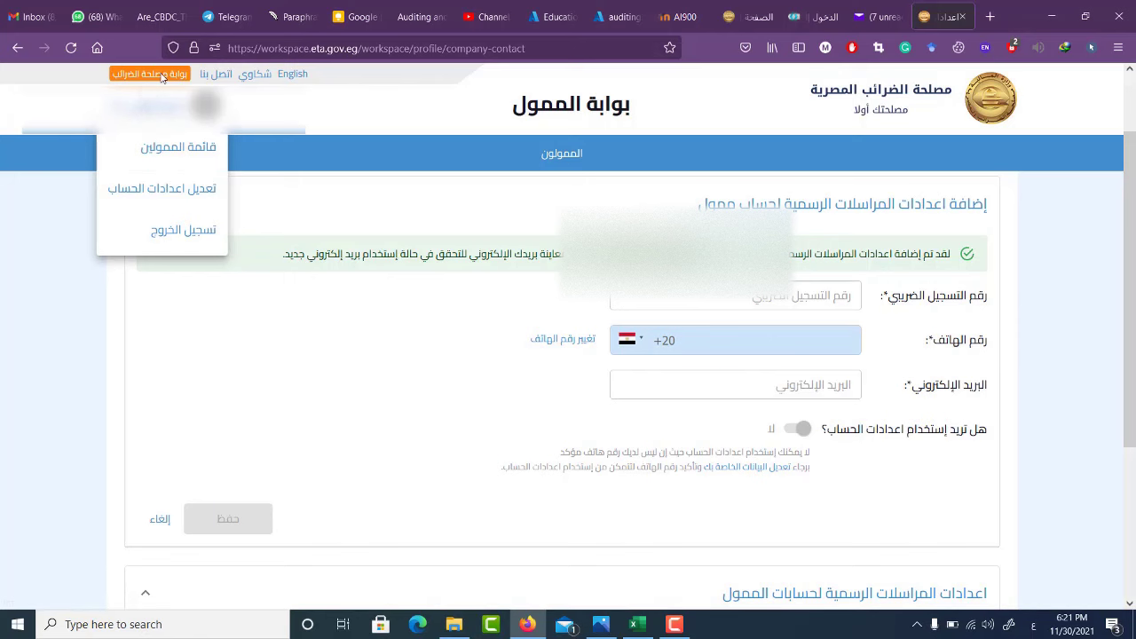
click(189, 157)
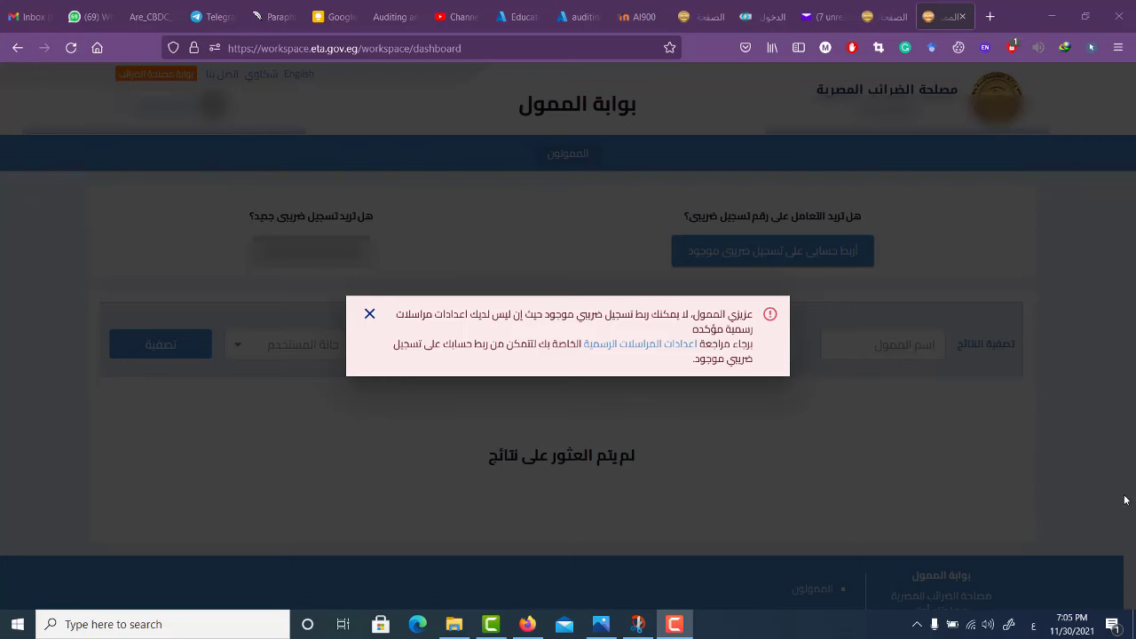
click(827, 26)
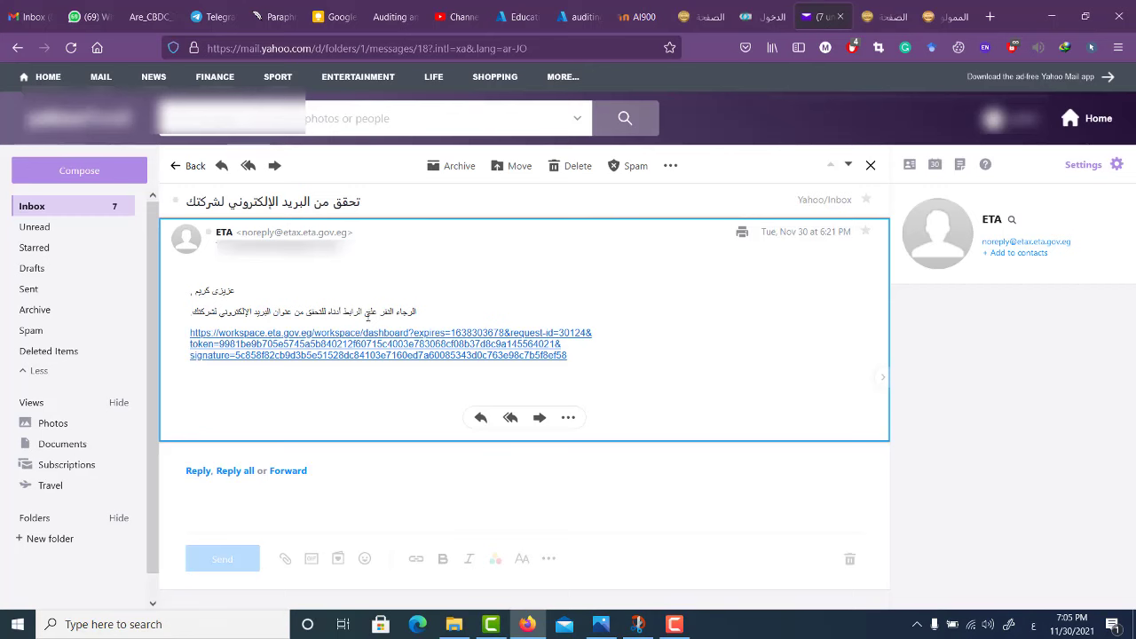
click(257, 344)
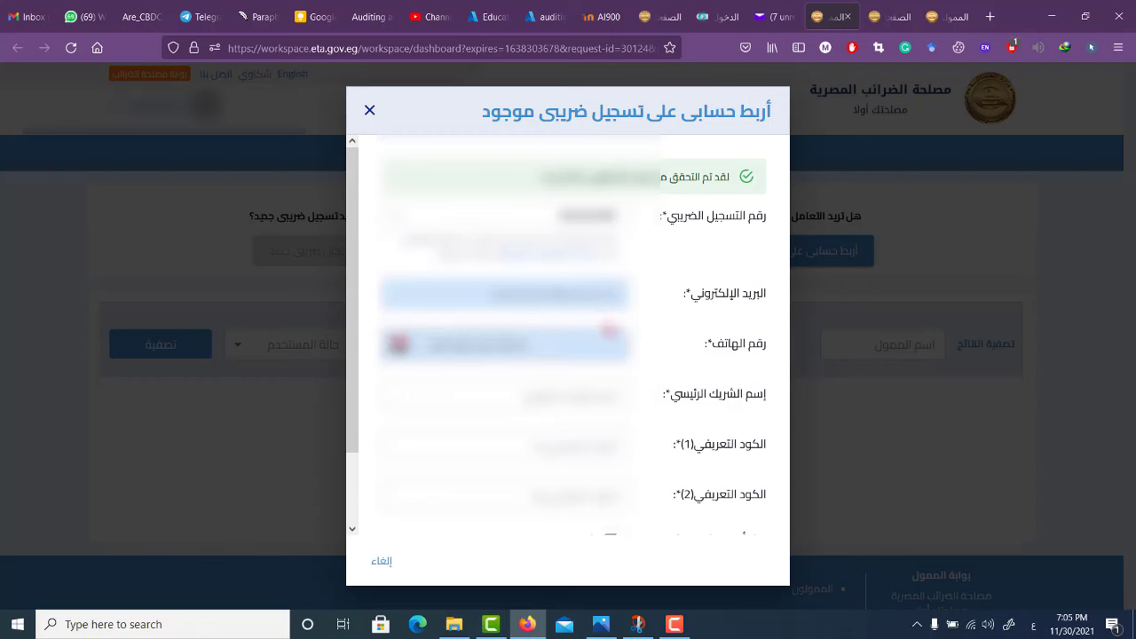
- Try to link the tax registration using the main partner's name and the two identification codes from the letter
click(612, 384)
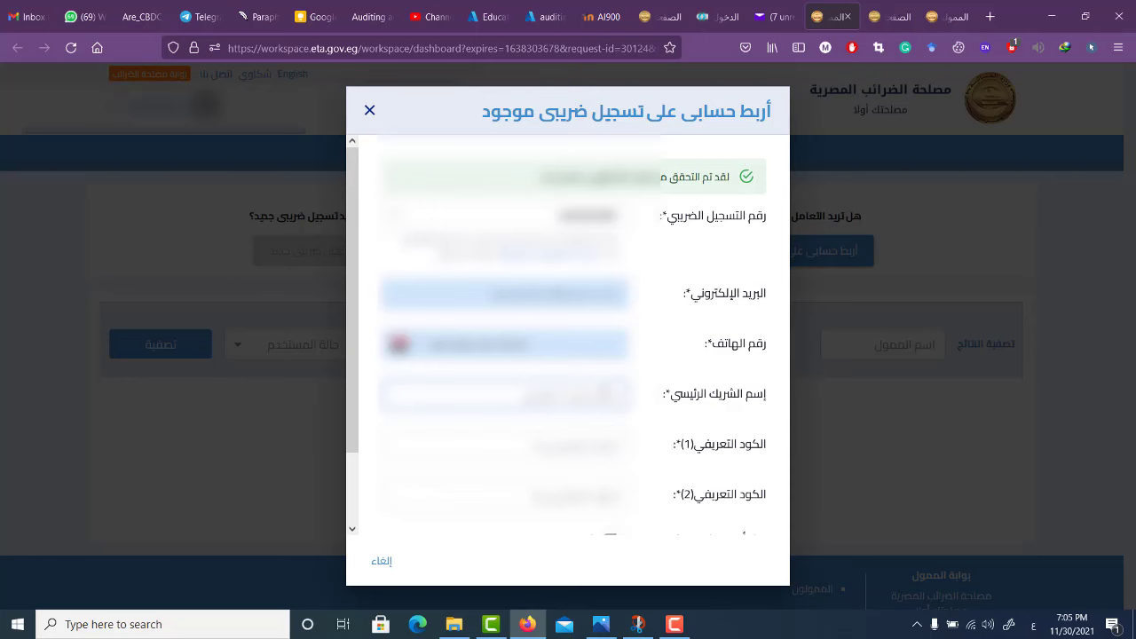
click(600, 624)
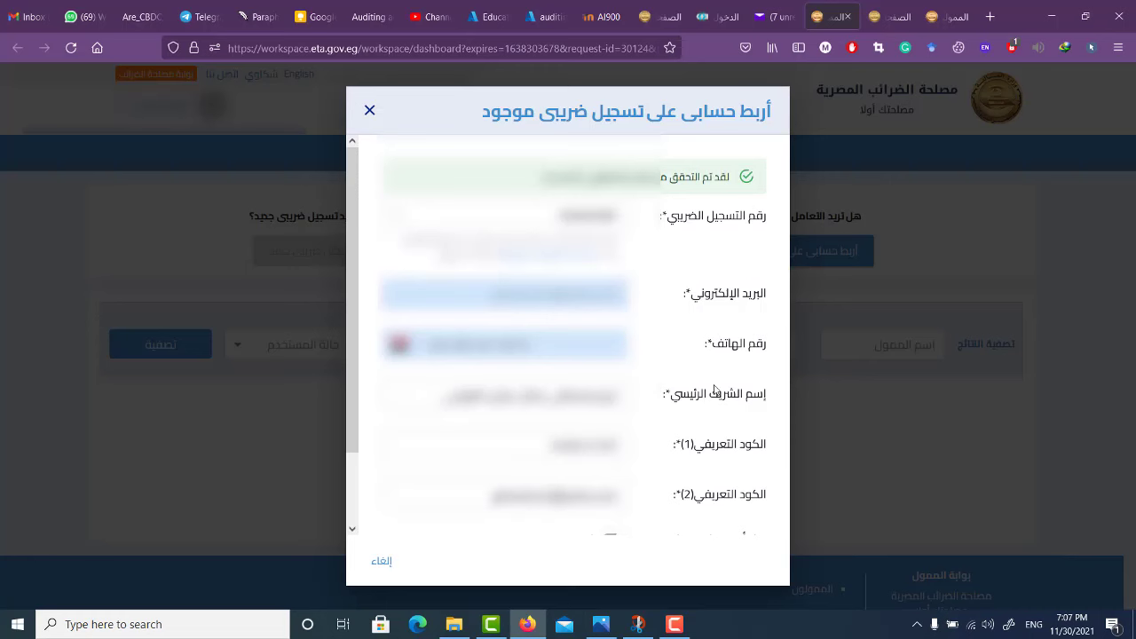
scroll(715, 391, down, 2)
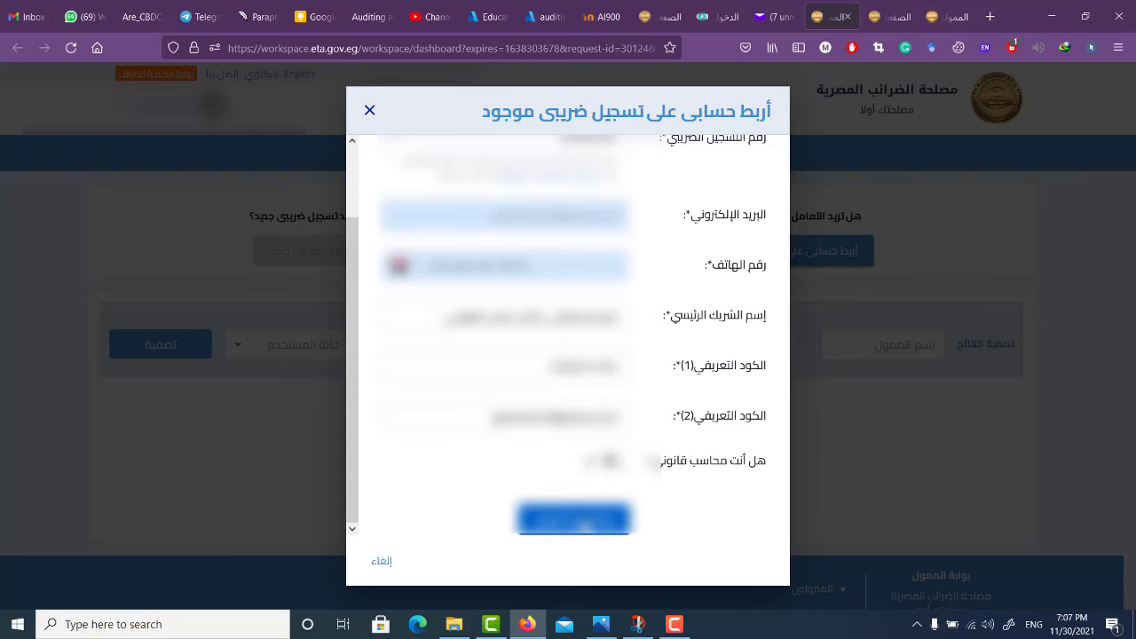
click(586, 524)
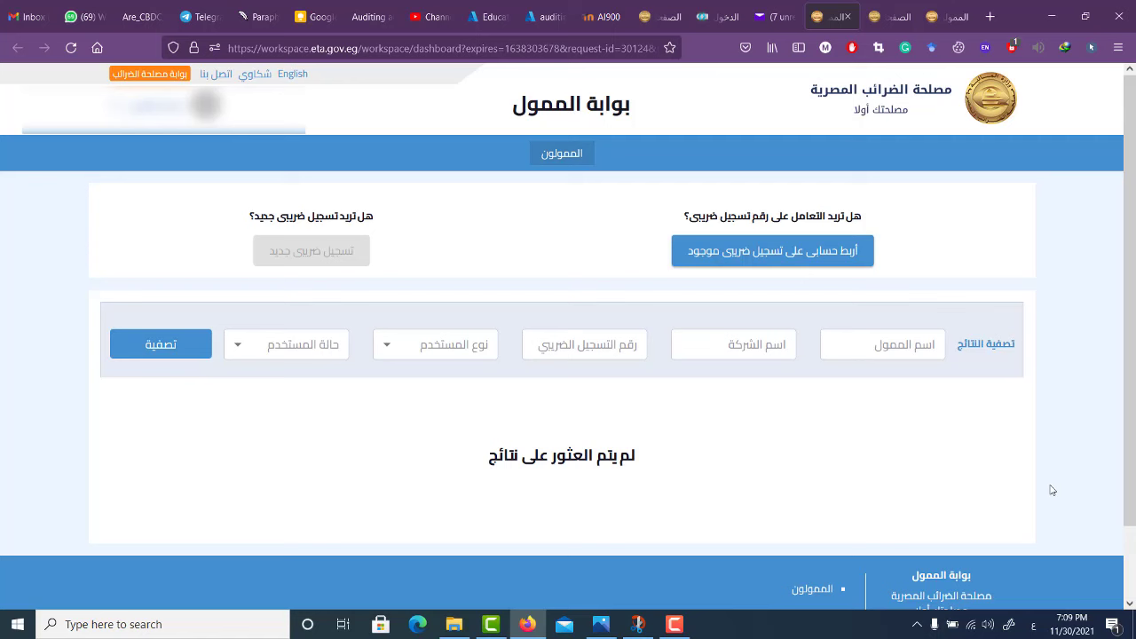
- Reopen the existing-registration linking form, choose the tax registration number, fill in the main partner's name and both identification codes, and submit it
click(784, 260)
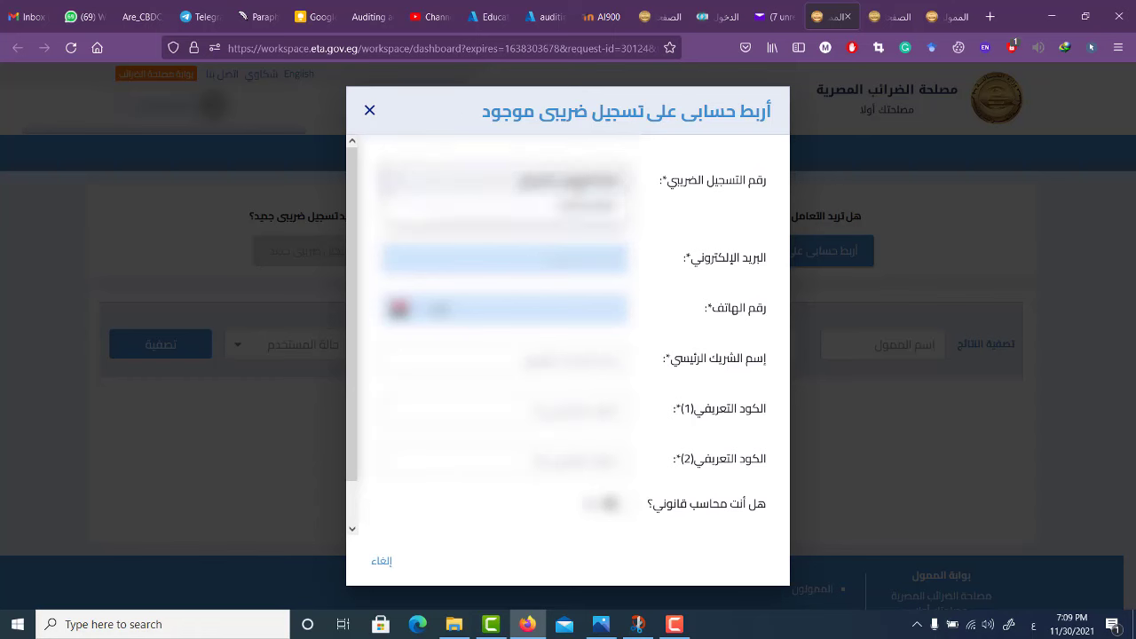
click(579, 206)
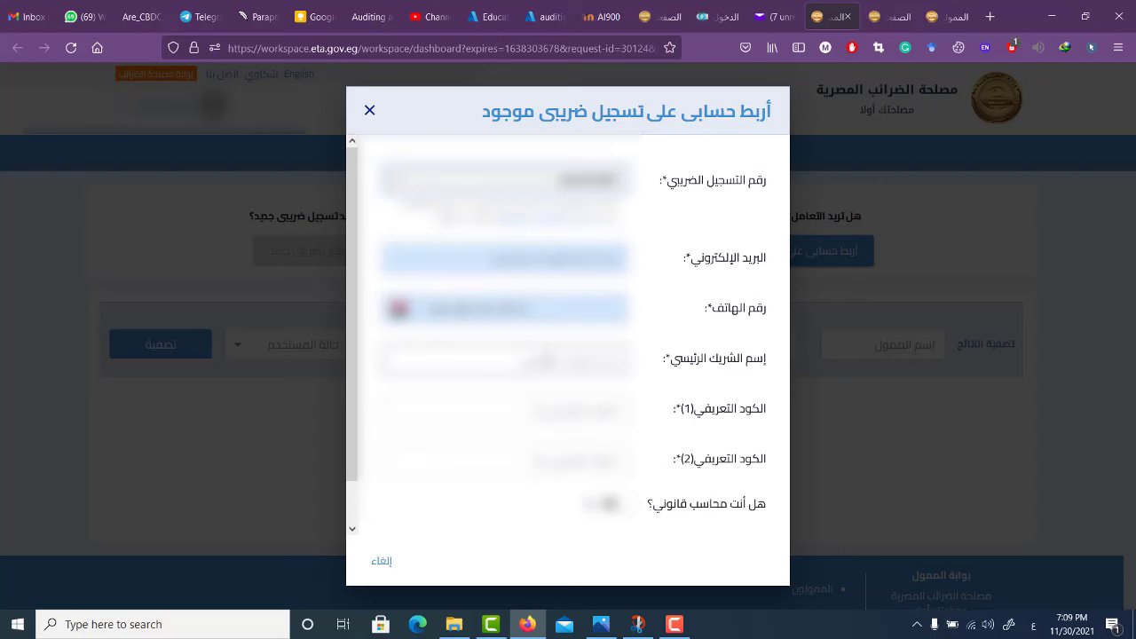
click(506, 358)
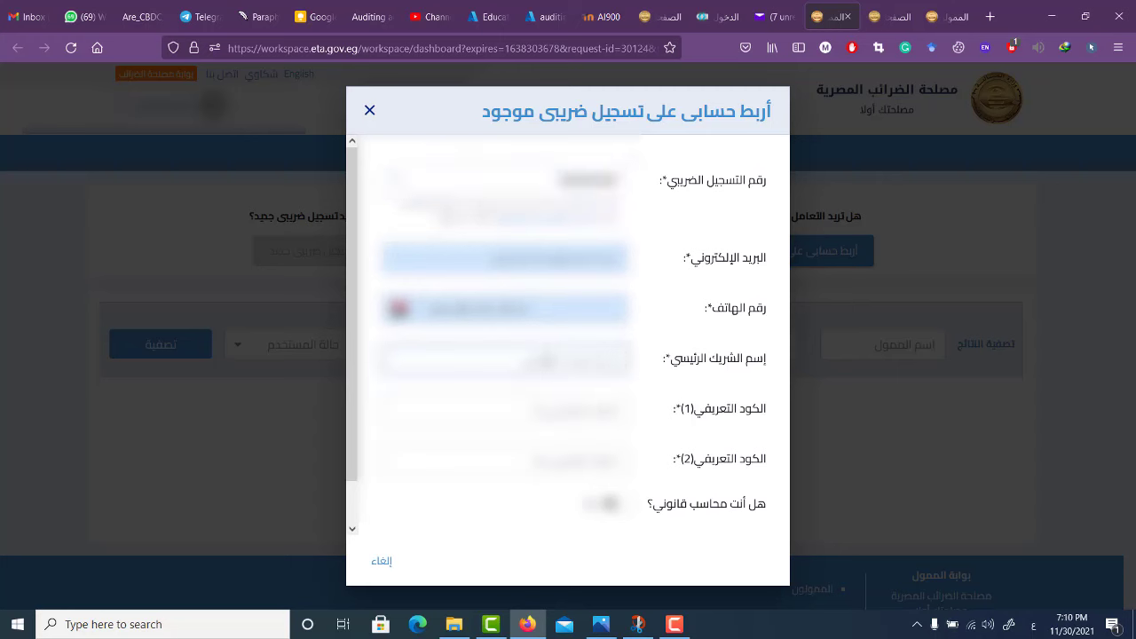
scroll(570, 524, down, 1)
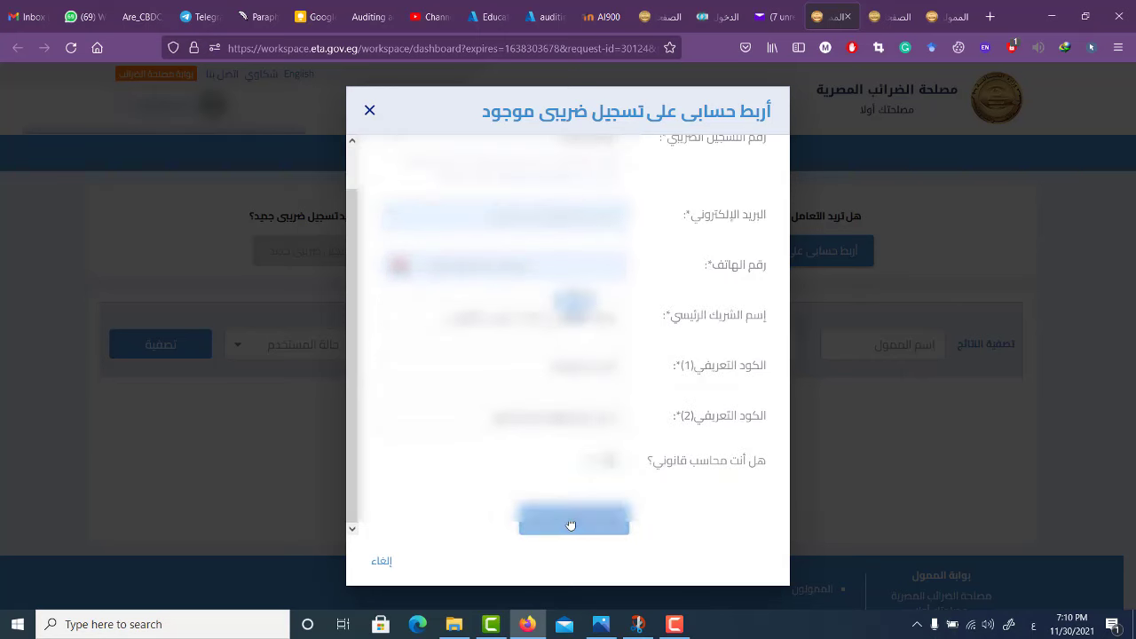
click(571, 522)
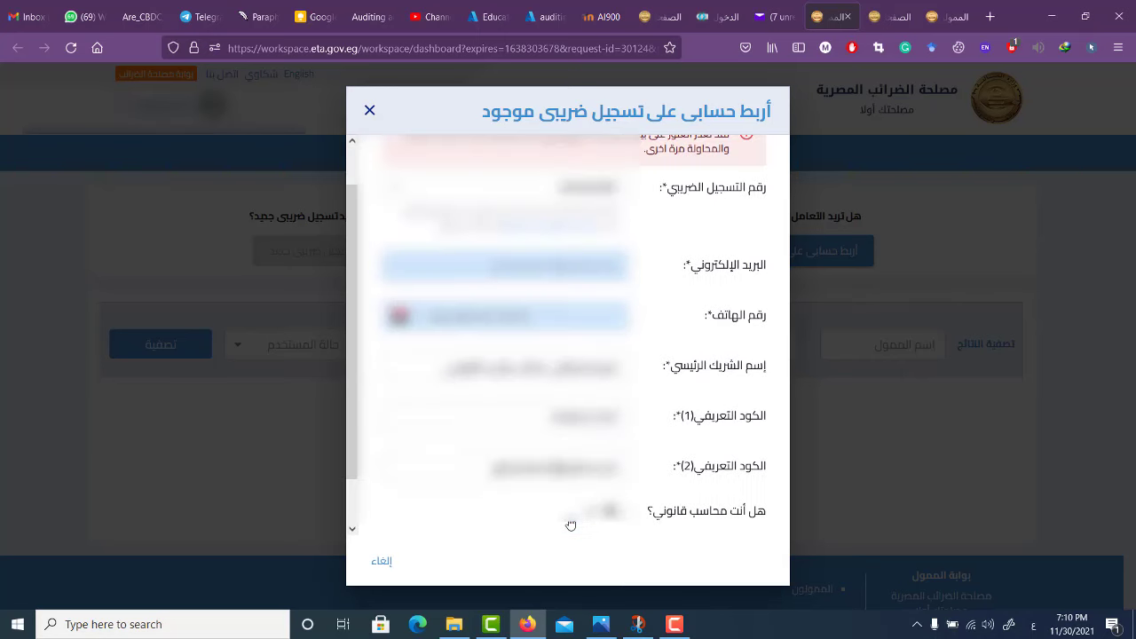
- Review the submitted linking form's message and entries, and switch to Photos to check them against the registration letter
scroll(571, 524, up, 1)
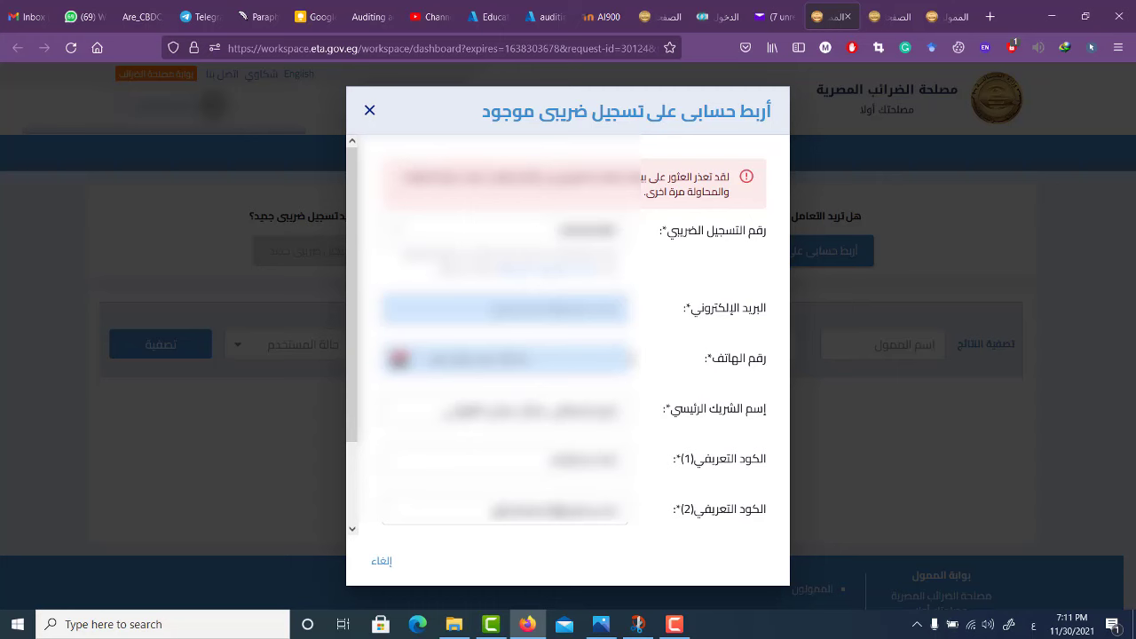
scroll(632, 360, down, 2)
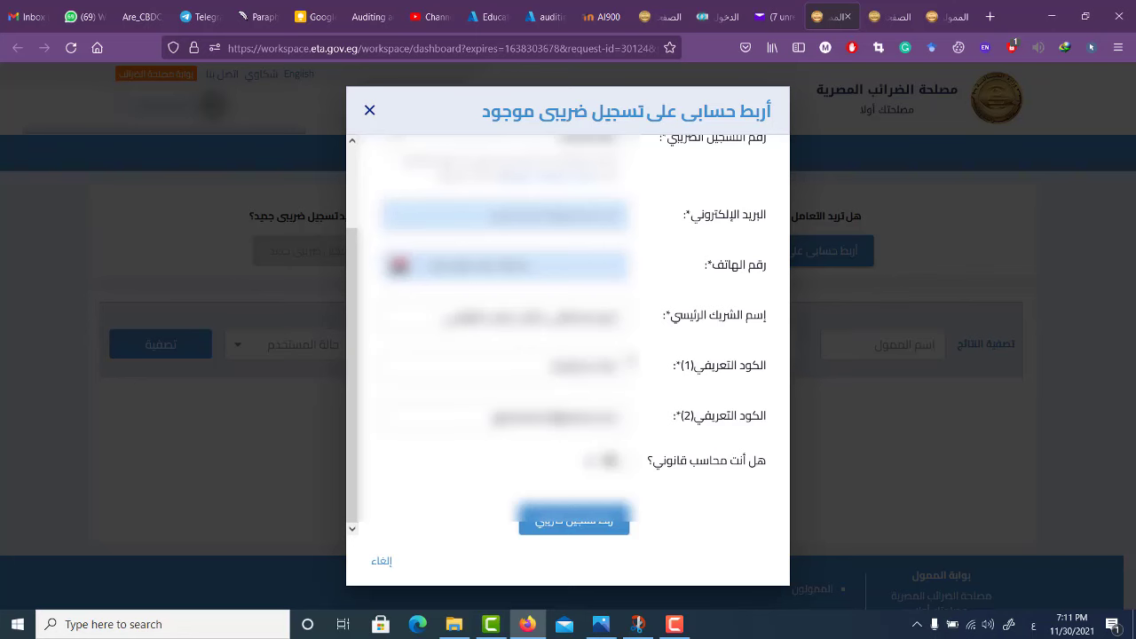
click(601, 624)
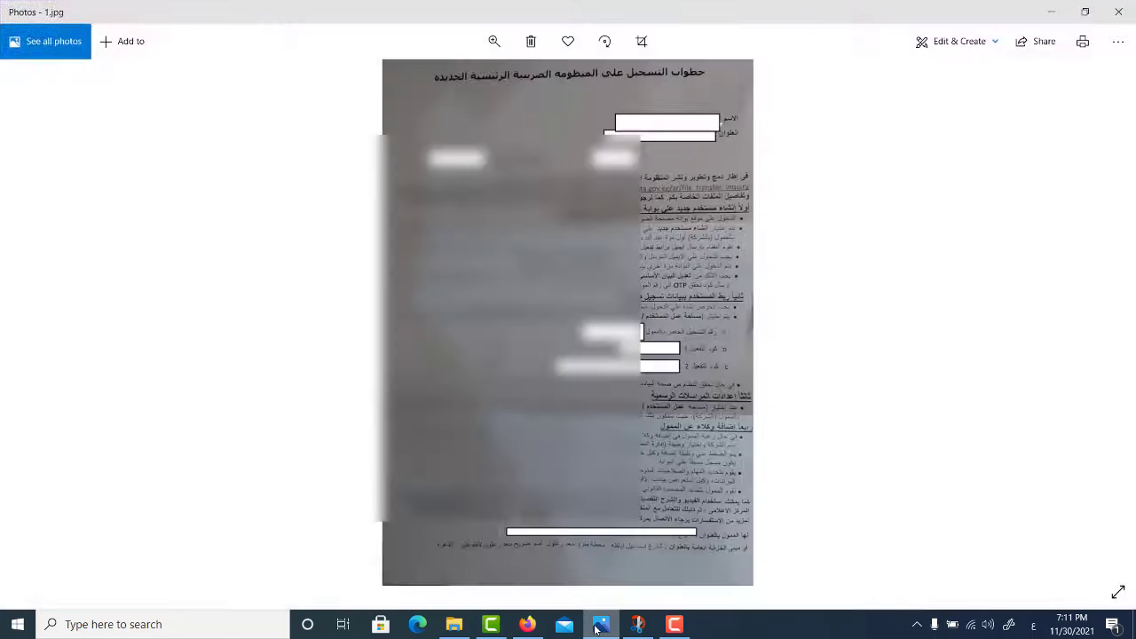